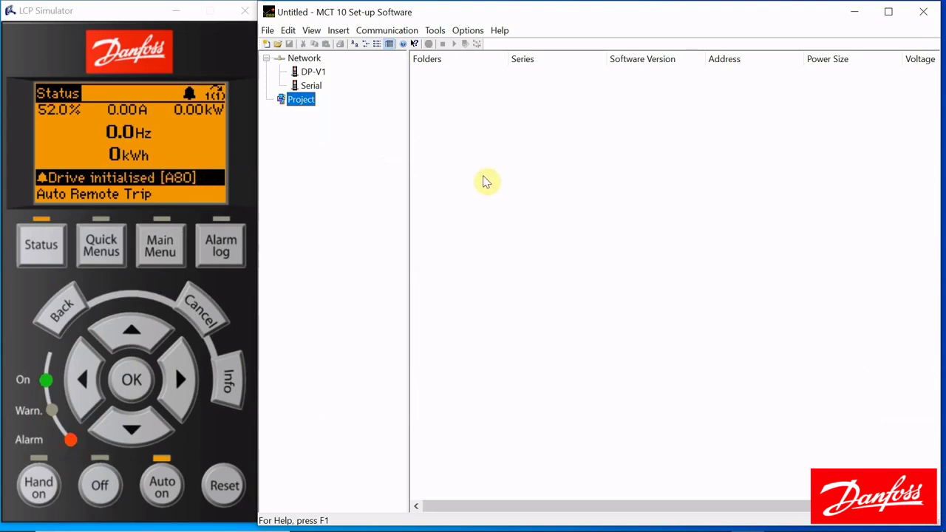
Stop the drive with Off on the LCP Simulator, then scan MCT 10 for connected drives
click(505, 200)
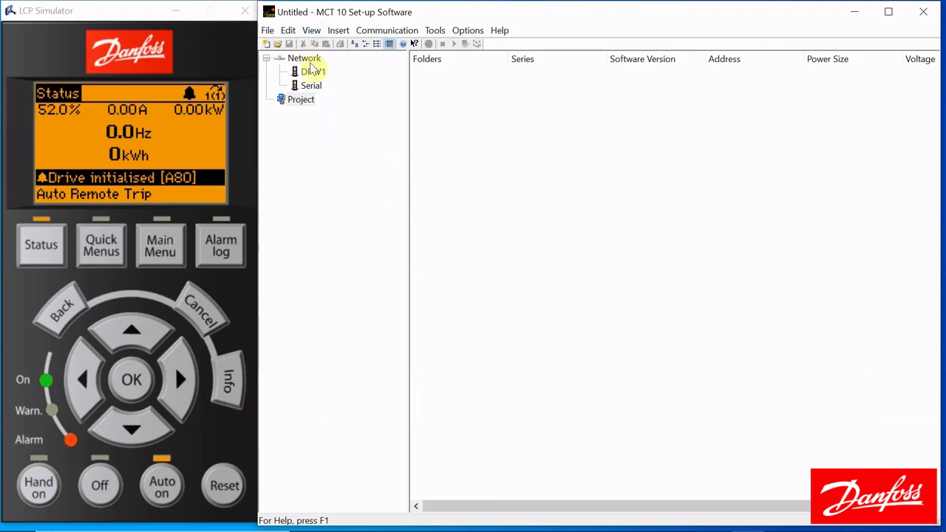
click(225, 484)
click(98, 485)
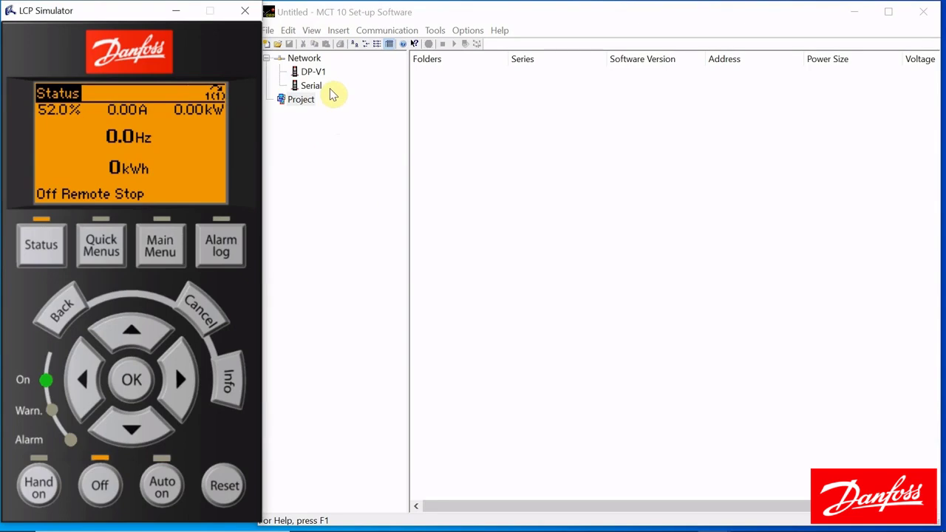
click(331, 95)
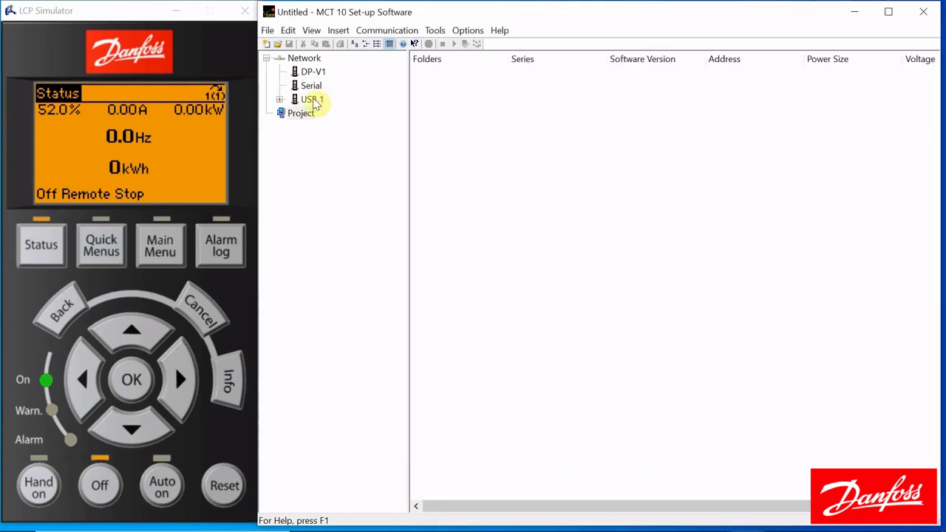
Expand USB 1 > FC-102 > All Parameters > 0-** to show 0-2* LCP Display, widening the tree
click(311, 102)
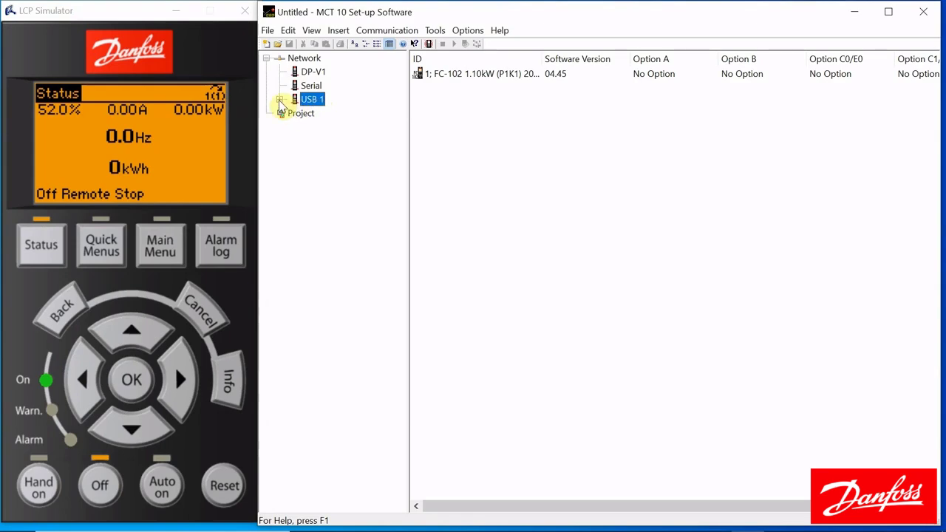
click(280, 99)
click(336, 117)
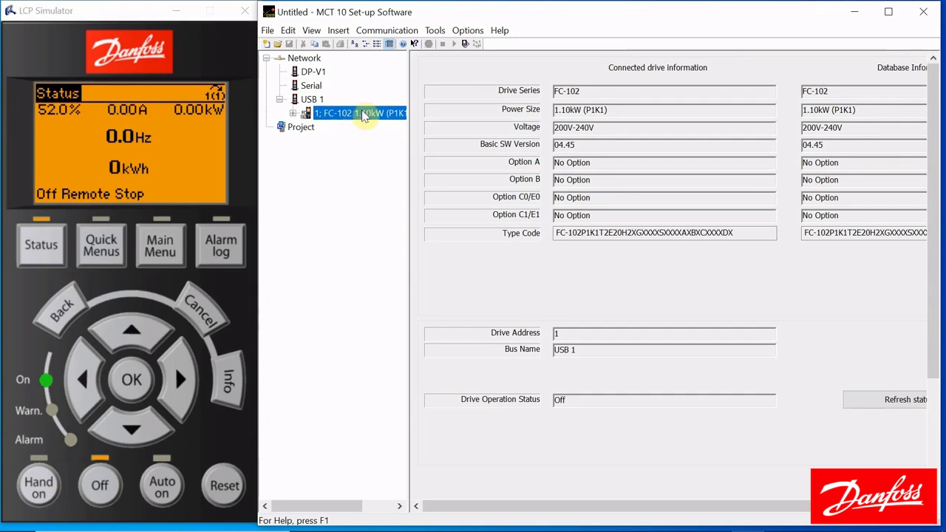
click(189, 158)
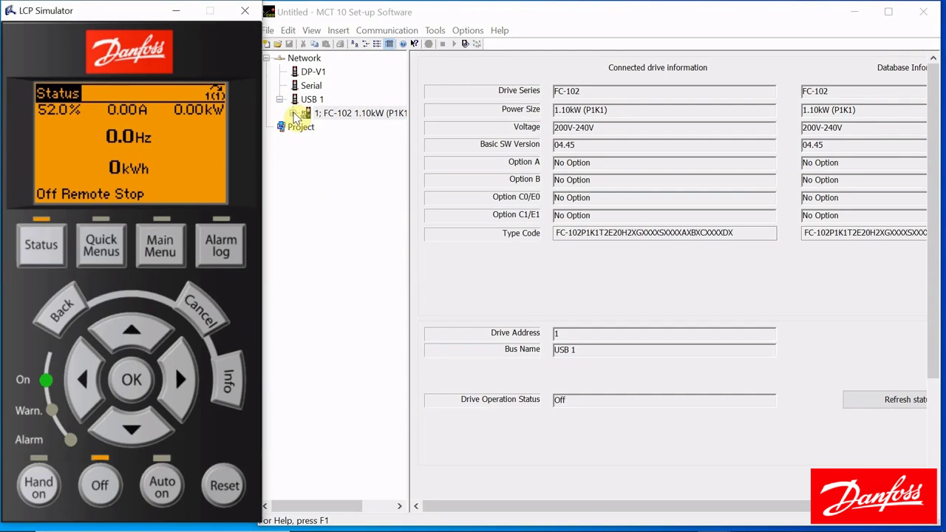
click(293, 113)
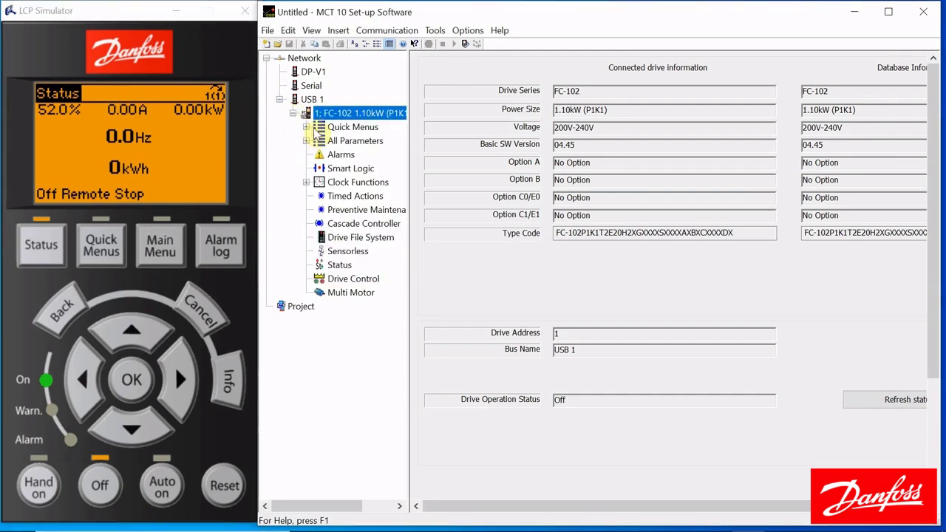
click(306, 140)
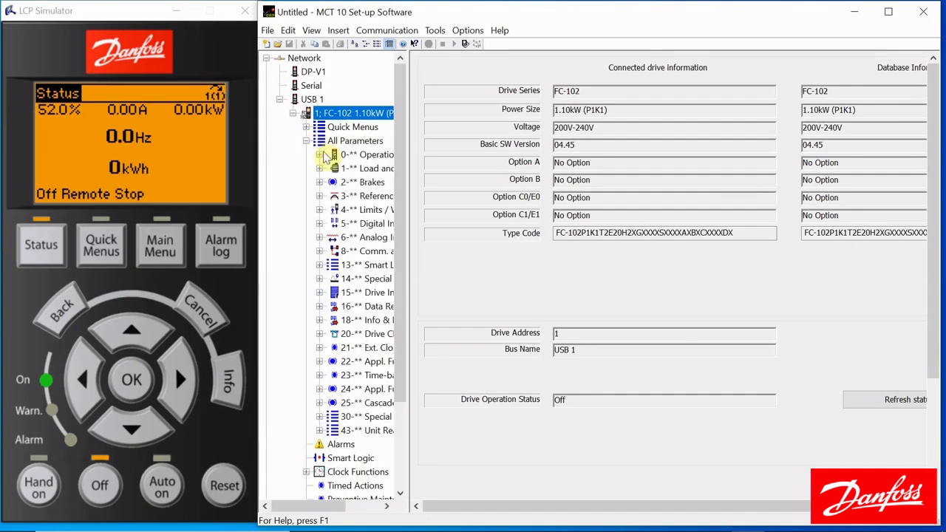
click(320, 154)
click(320, 154)
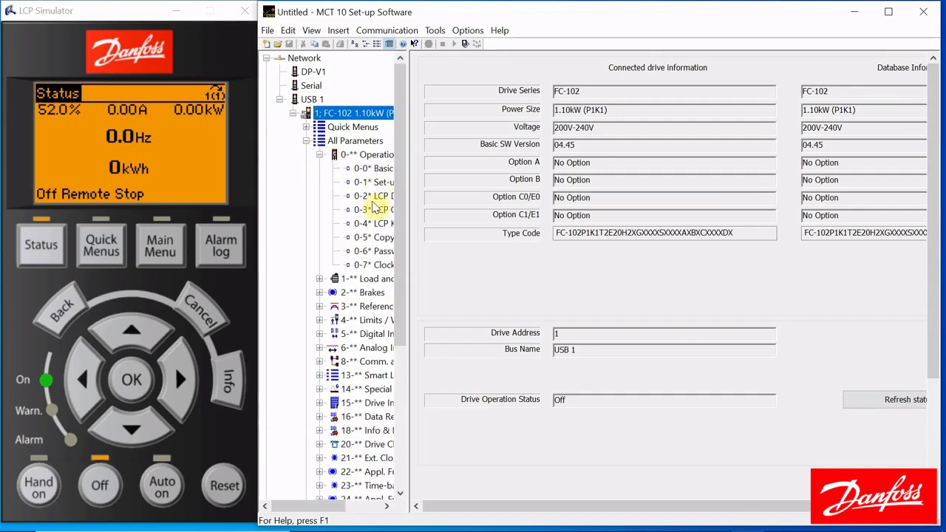
click(373, 196)
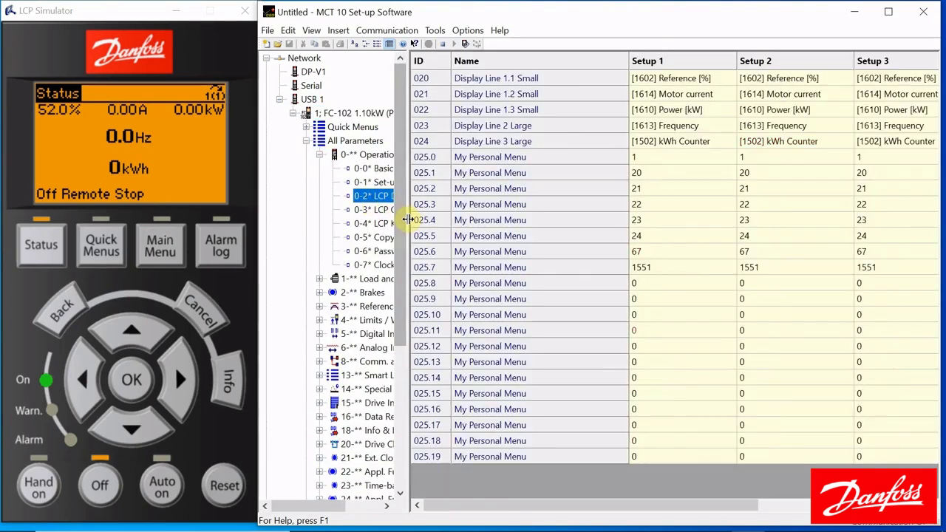
drag(407, 219, 510, 250)
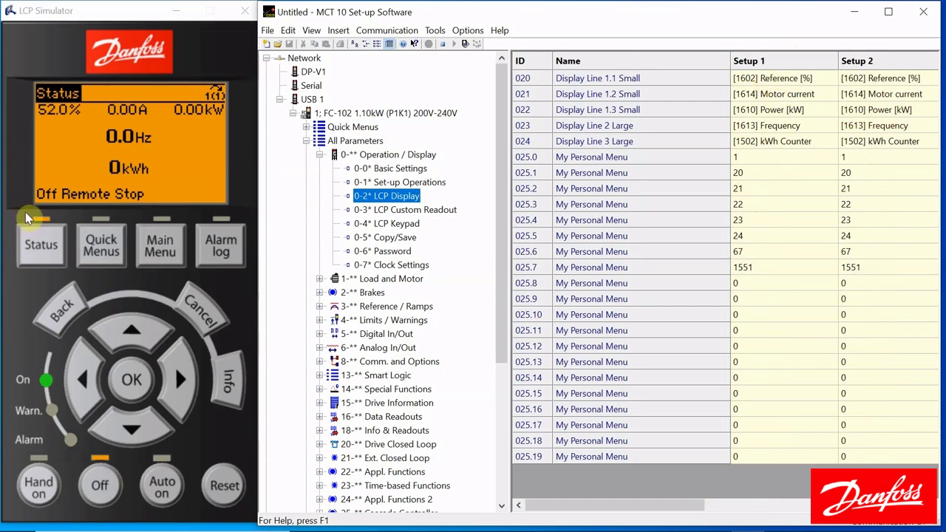
Set Display Line 2 Large for Setup 1 to [1603] Status Word, showing 0407 hex
click(66, 176)
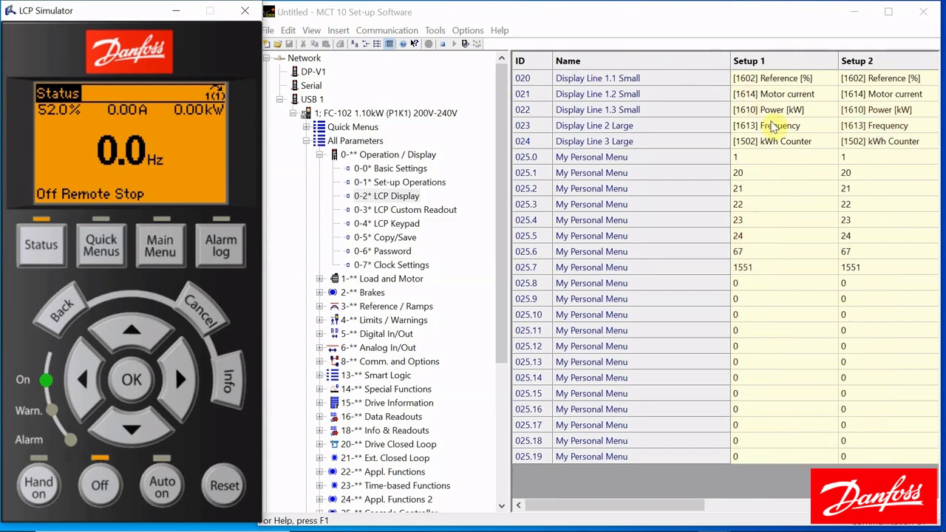
double_click(766, 120)
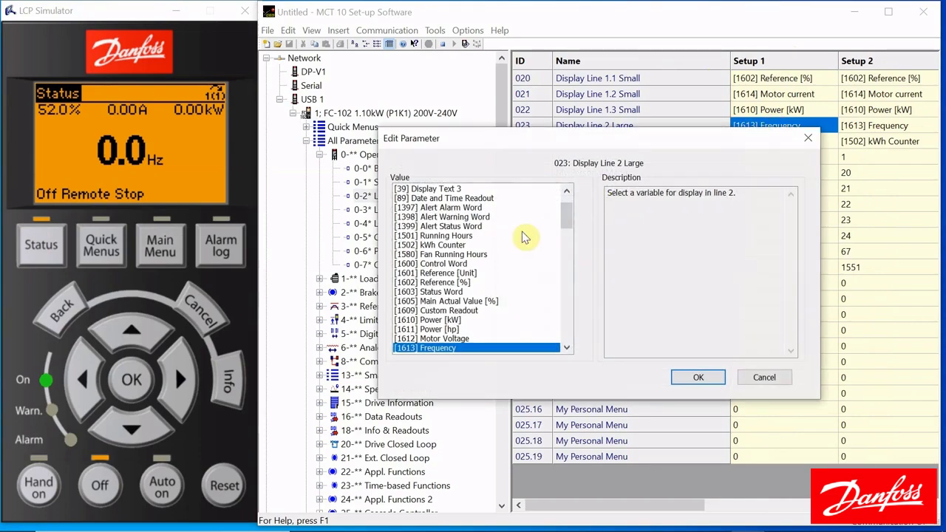
click(451, 292)
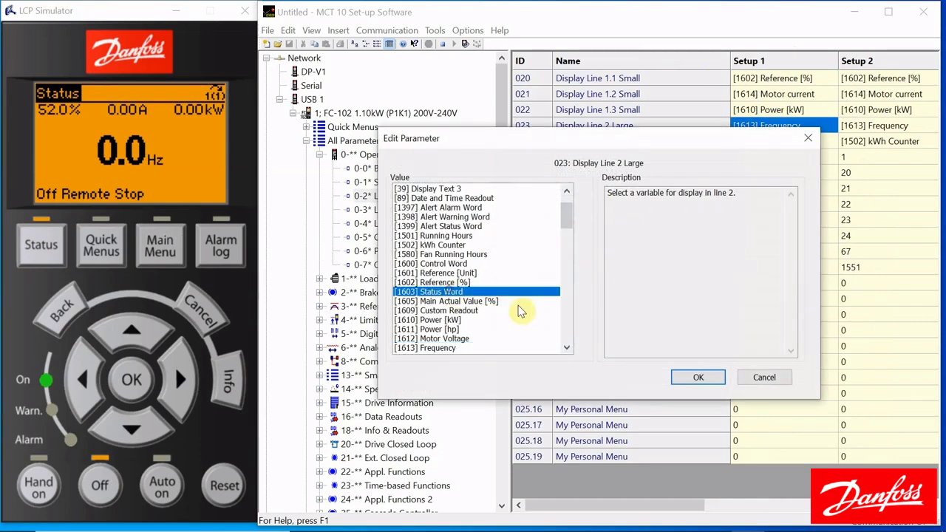
click(698, 376)
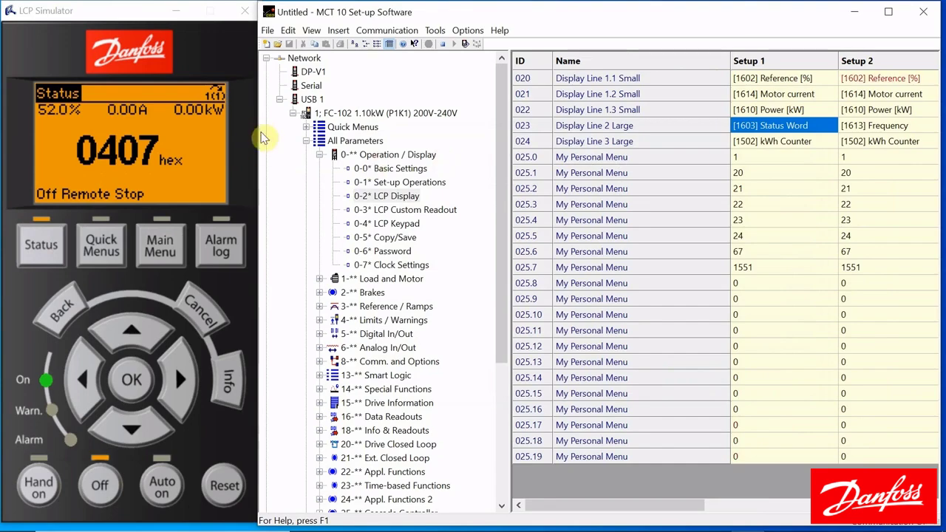
click(293, 114)
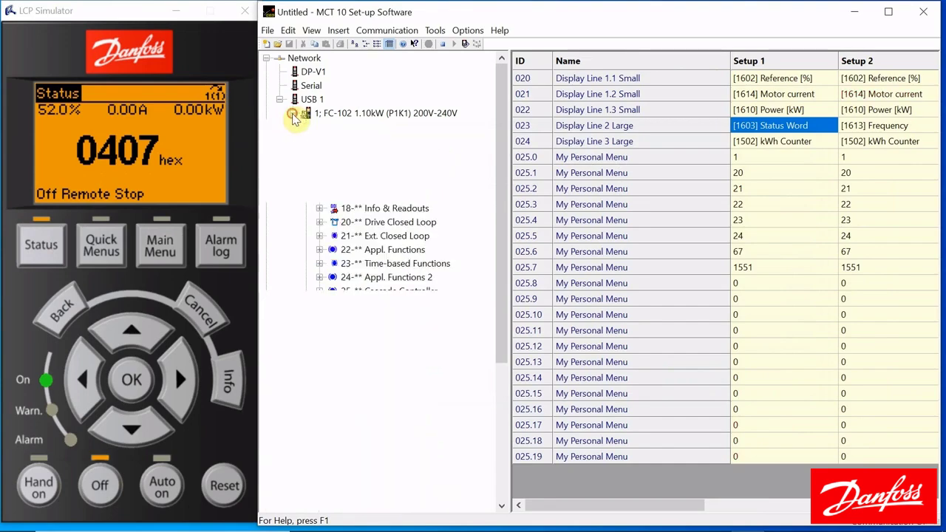
Copy the FC-102 drive from USB 1 into the Project, reading its parameters successfully
click(267, 30)
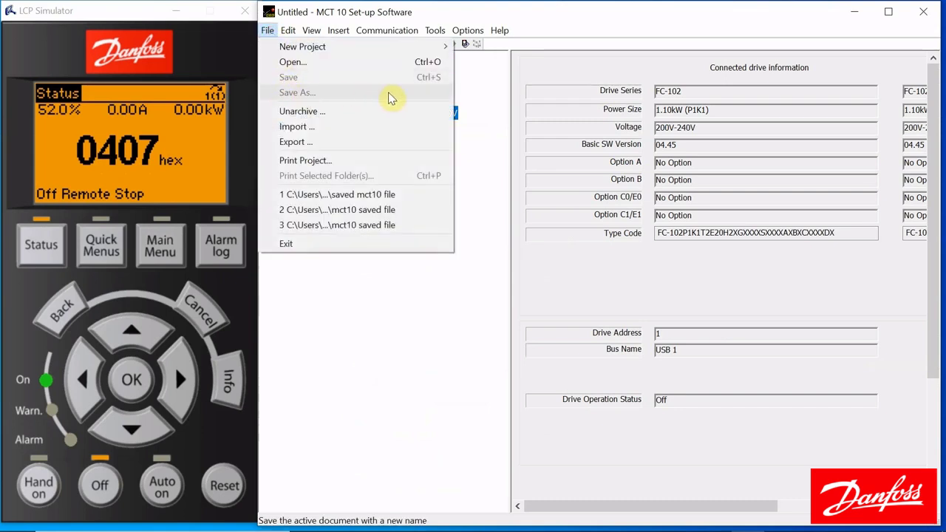
click(392, 314)
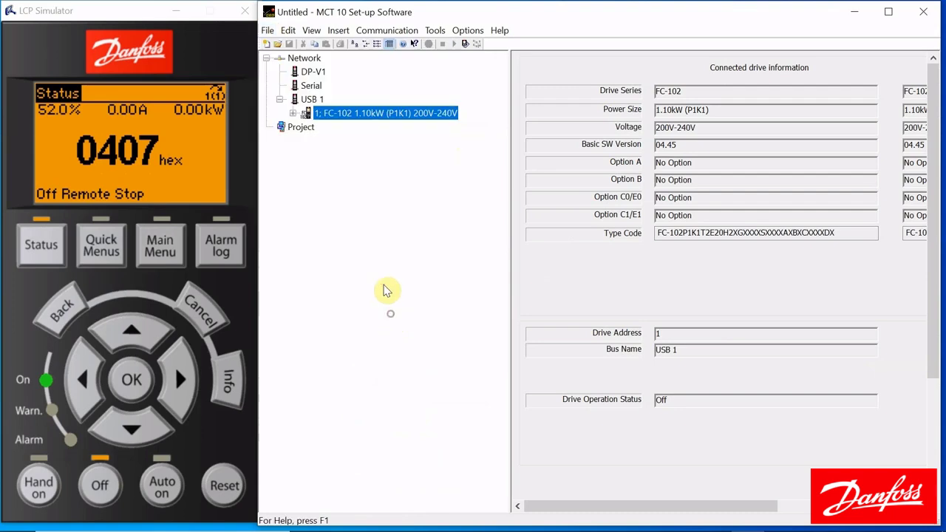
click(301, 127)
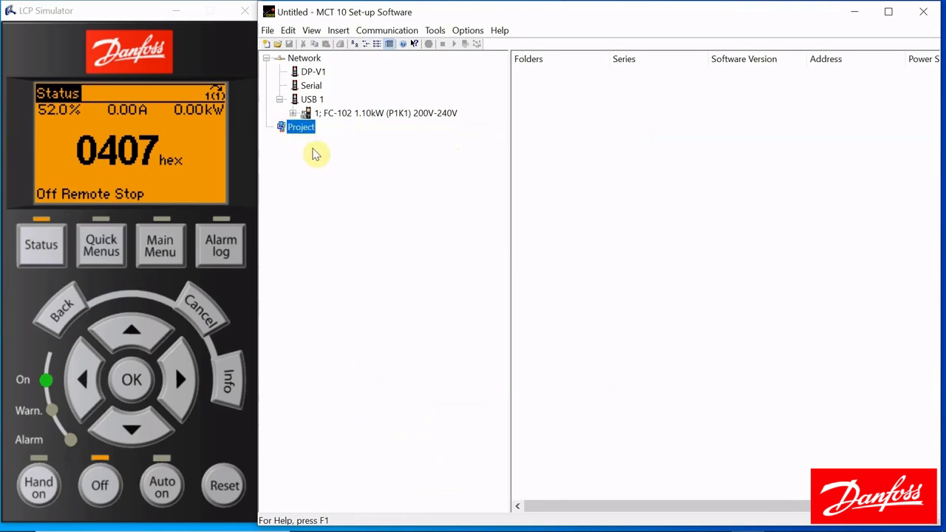
click(378, 118)
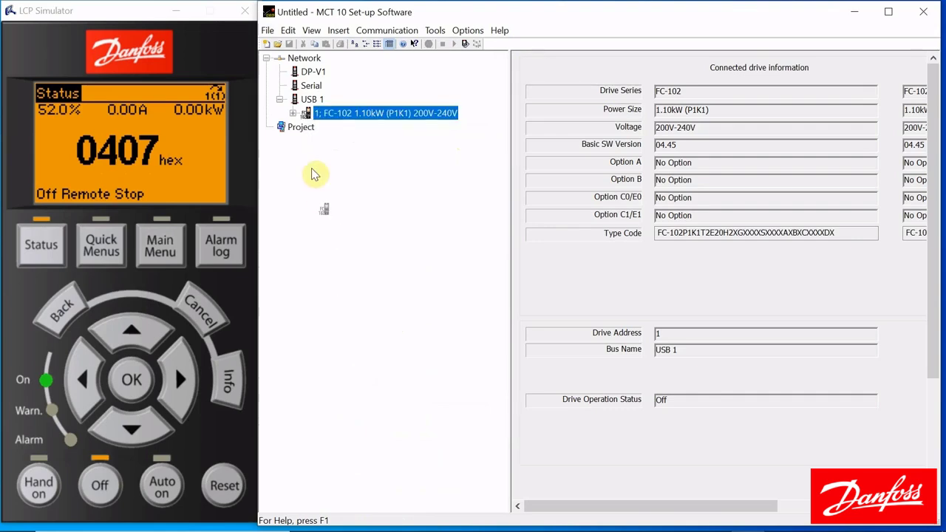
click(302, 129)
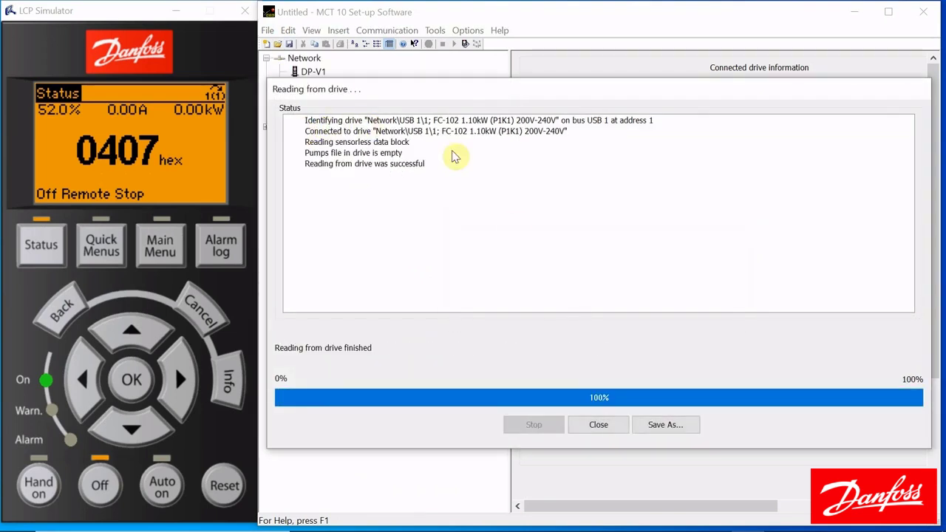
Close the read report and view the FC-102 drive now stored under Project
click(599, 427)
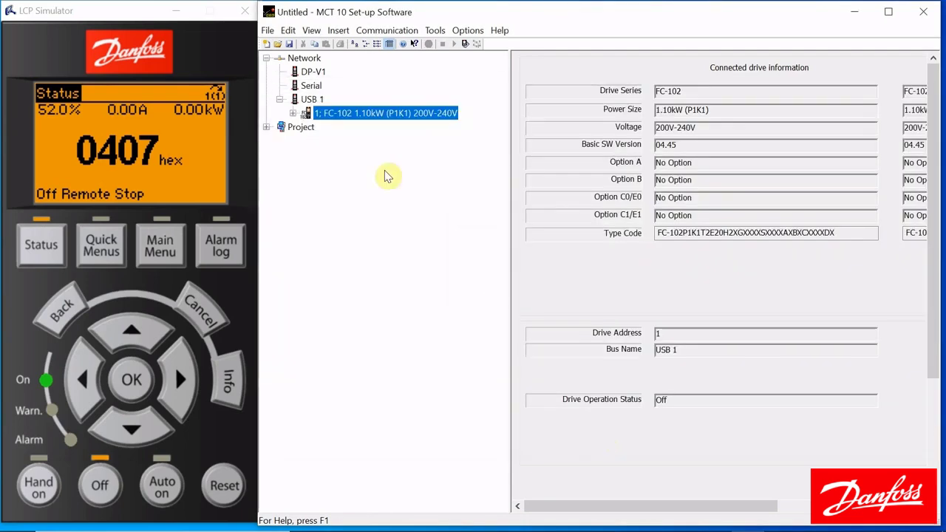
click(266, 127)
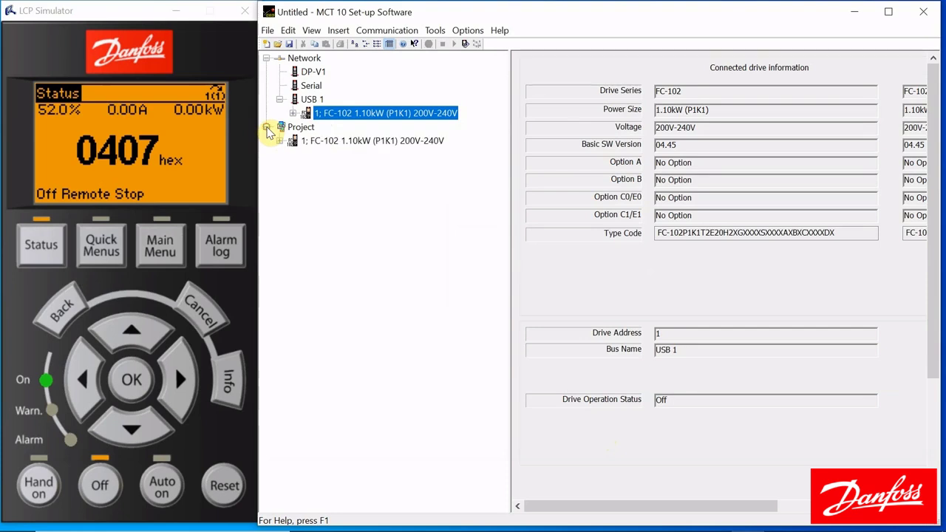
click(355, 145)
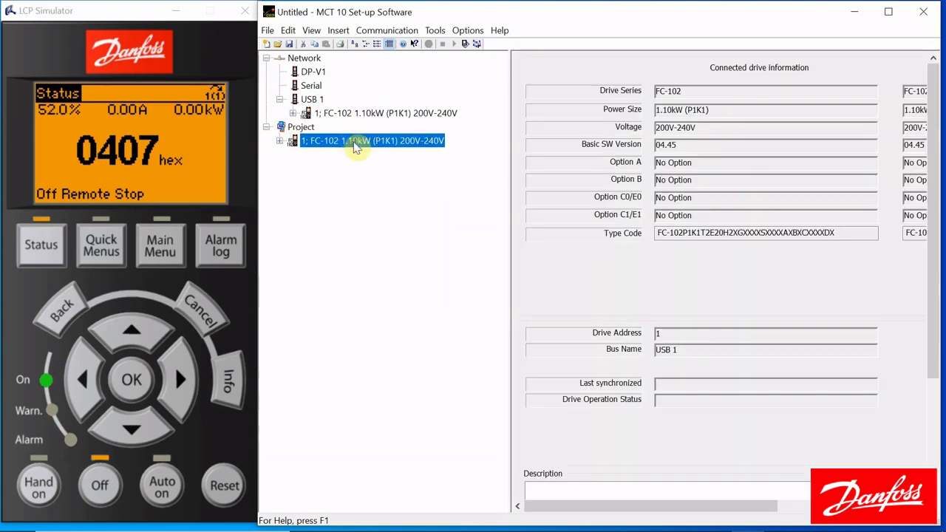
click(355, 115)
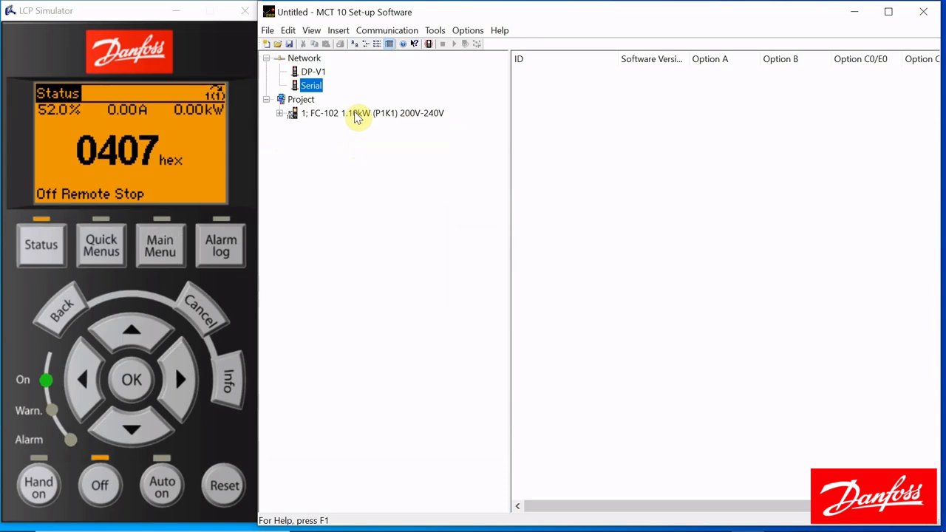
click(356, 116)
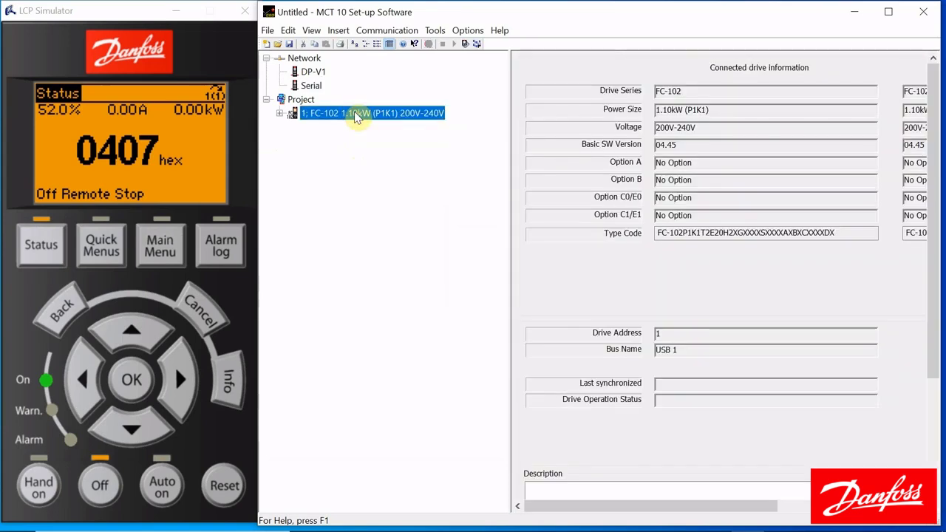
click(355, 116)
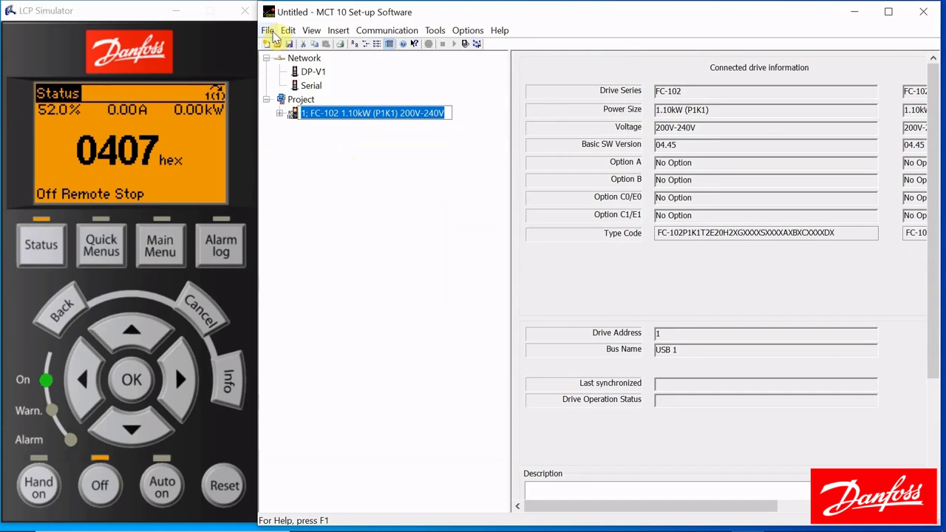
Save the project as 'mct10 example' and close the MCT 10 window
click(267, 31)
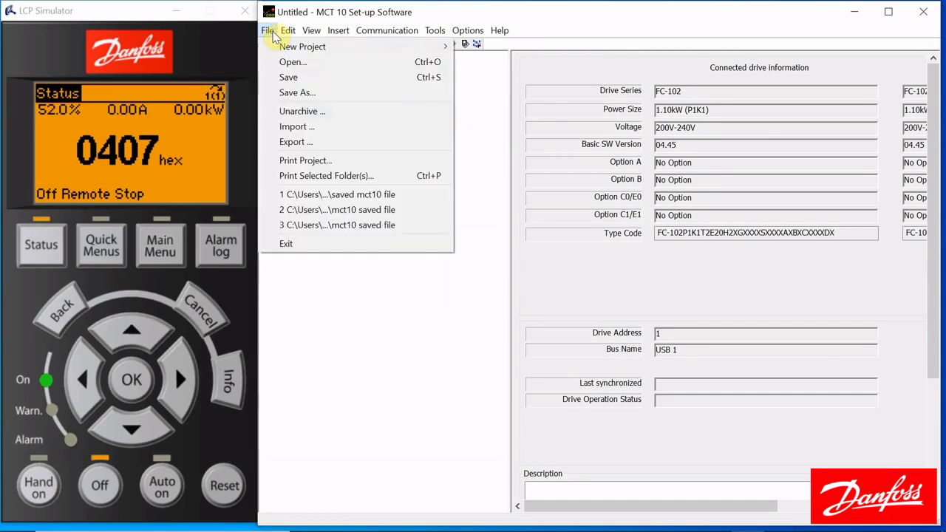
click(299, 96)
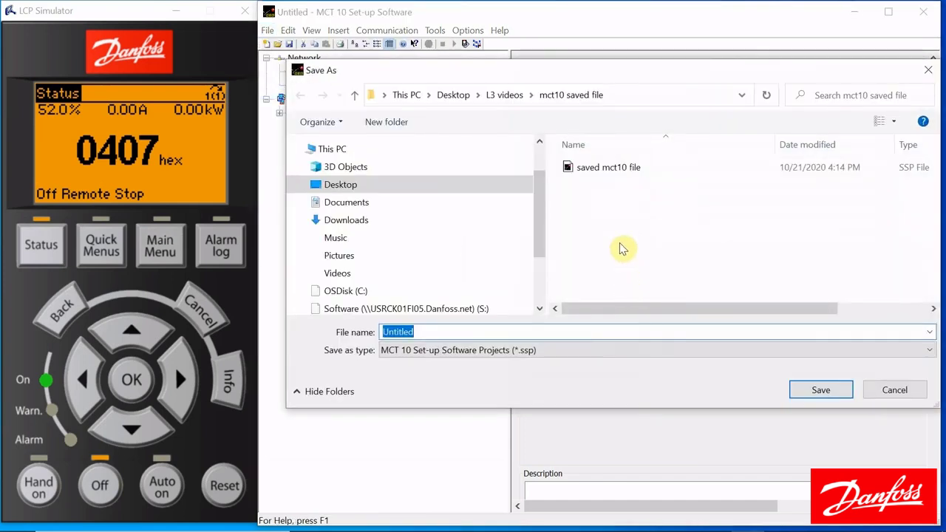
mouse_move(410, 221)
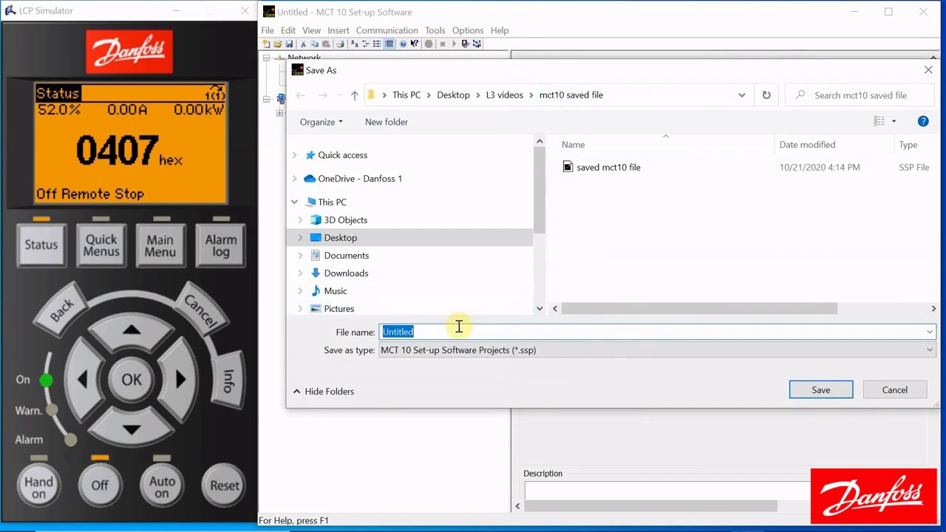
text(mct)
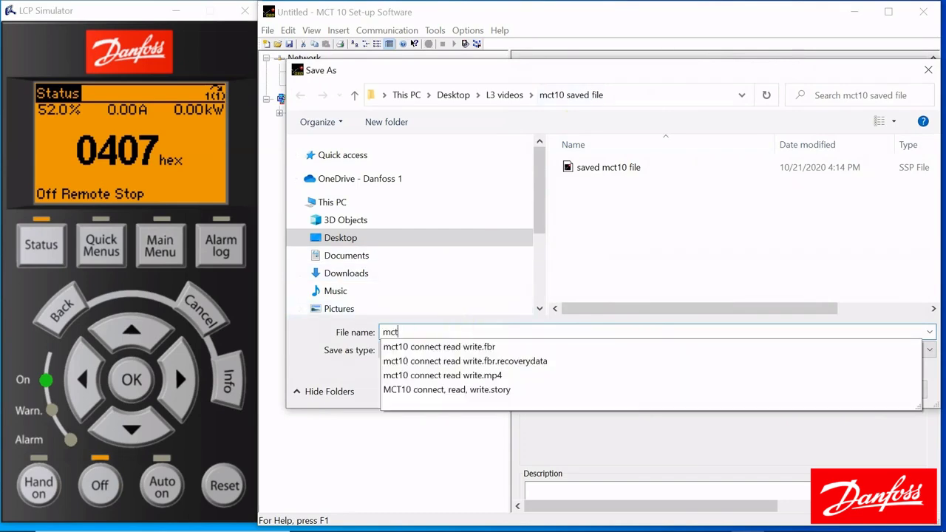
text(10 exam)
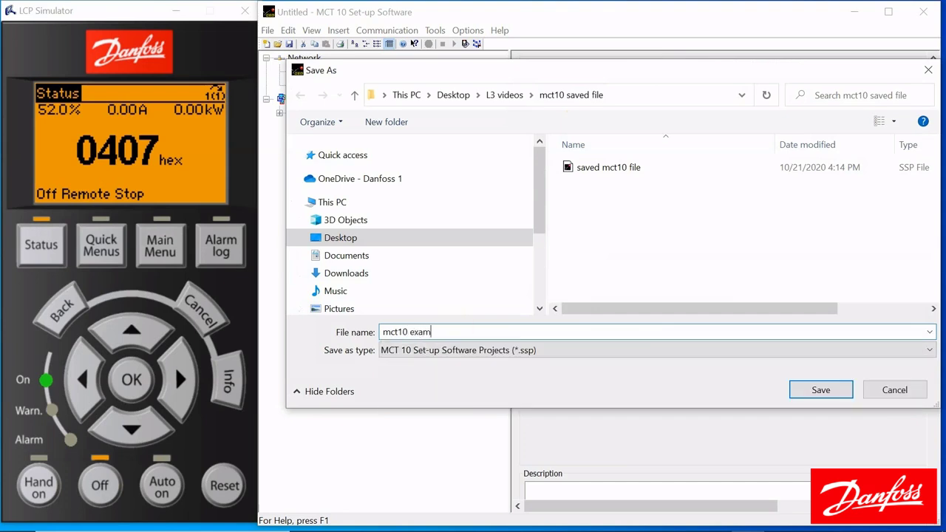
text(ple)
click(835, 395)
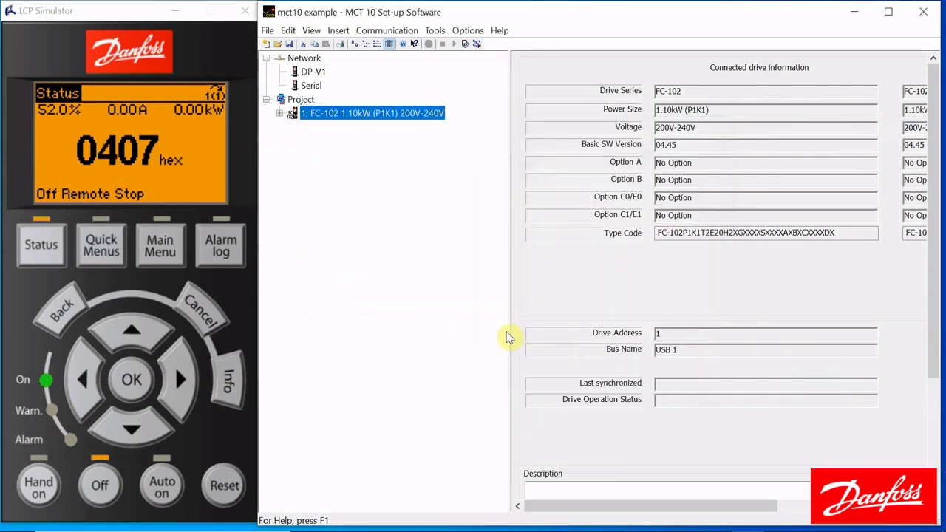
key(alt+F4)
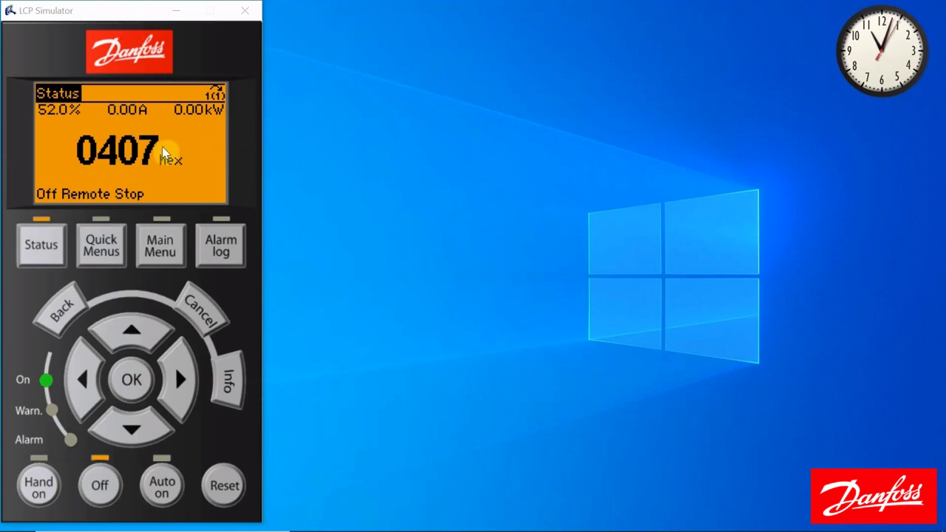
On the LCP Simulator, set 0-23 Display Line 2 Large to [1613] Frequency, then show Status
click(161, 243)
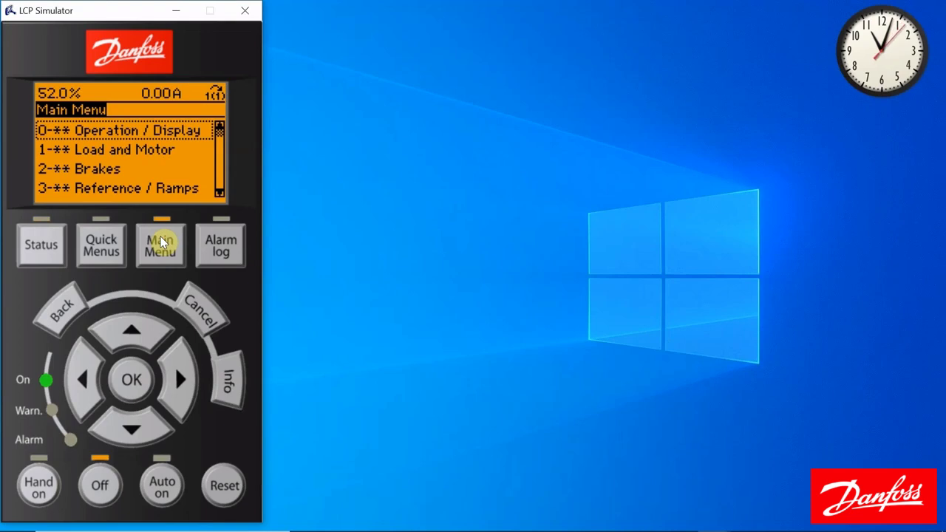
click(131, 380)
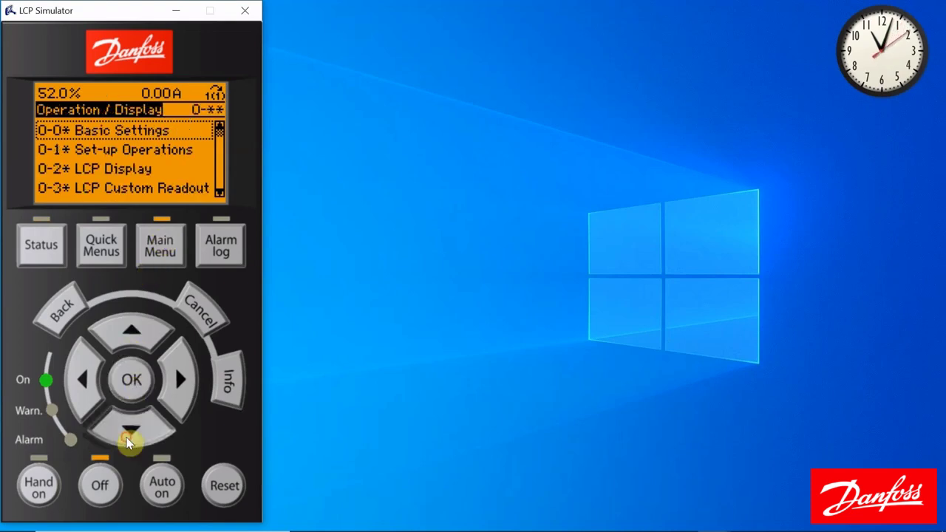
click(127, 434)
click(127, 380)
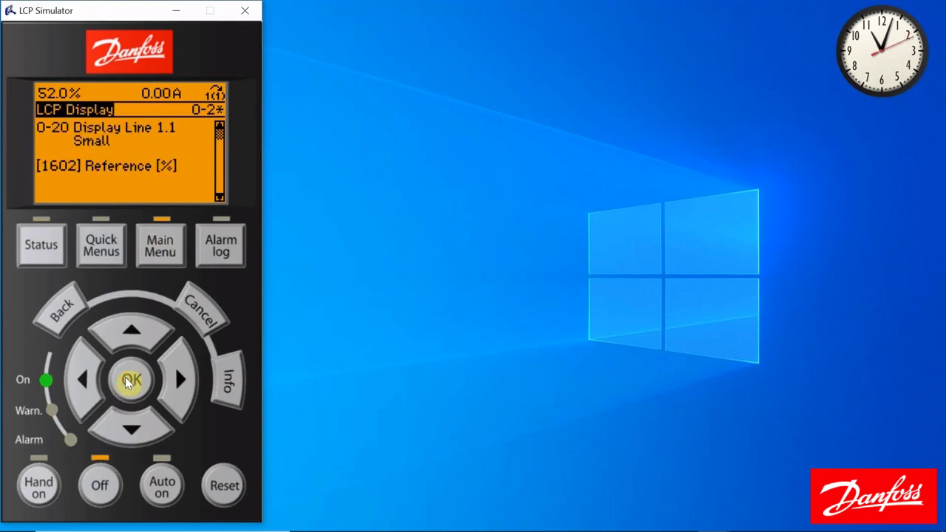
click(132, 435)
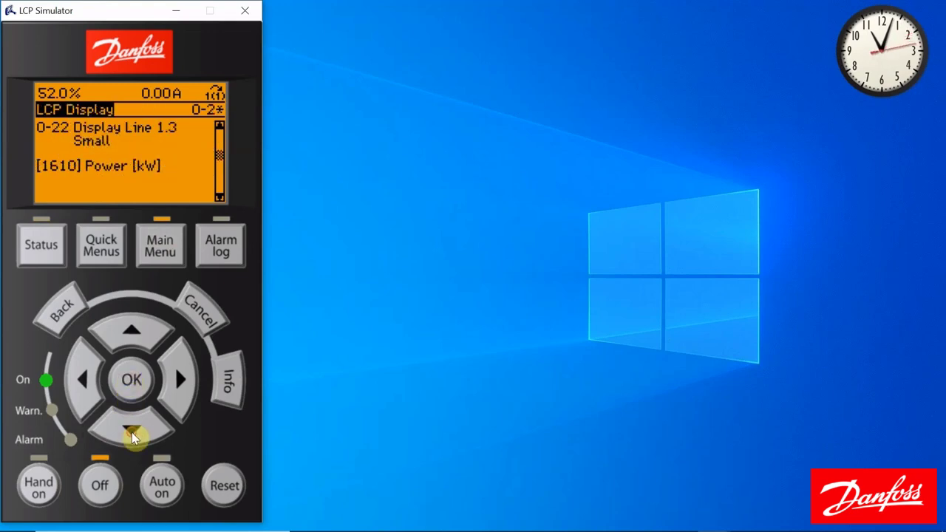
click(133, 434)
click(132, 380)
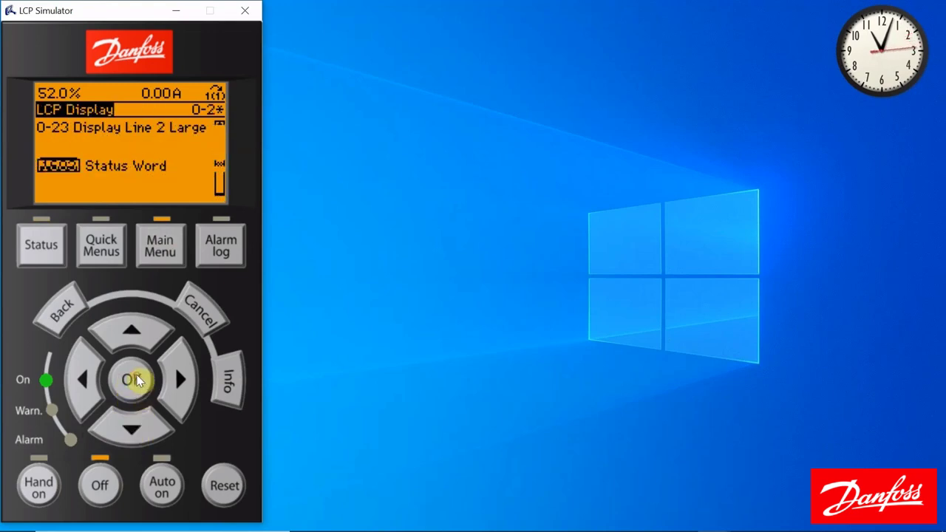
click(133, 433)
click(129, 328)
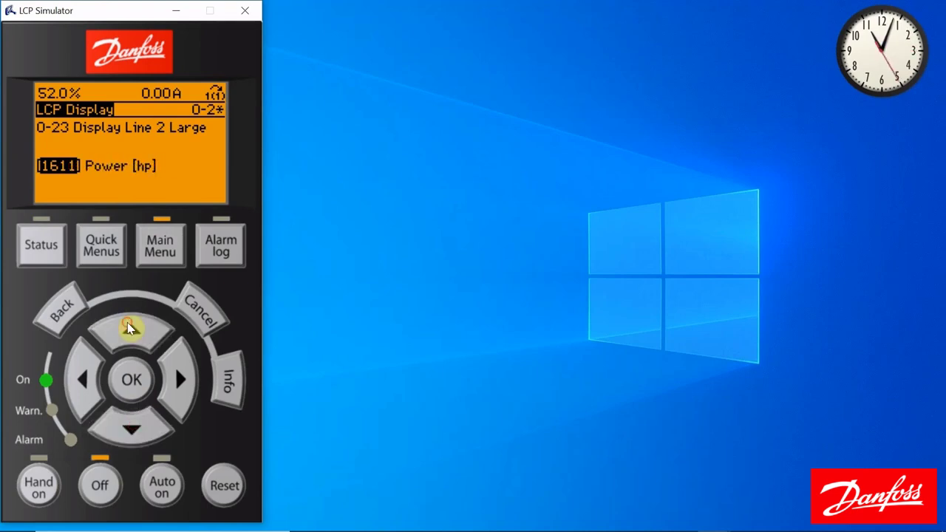
click(129, 327)
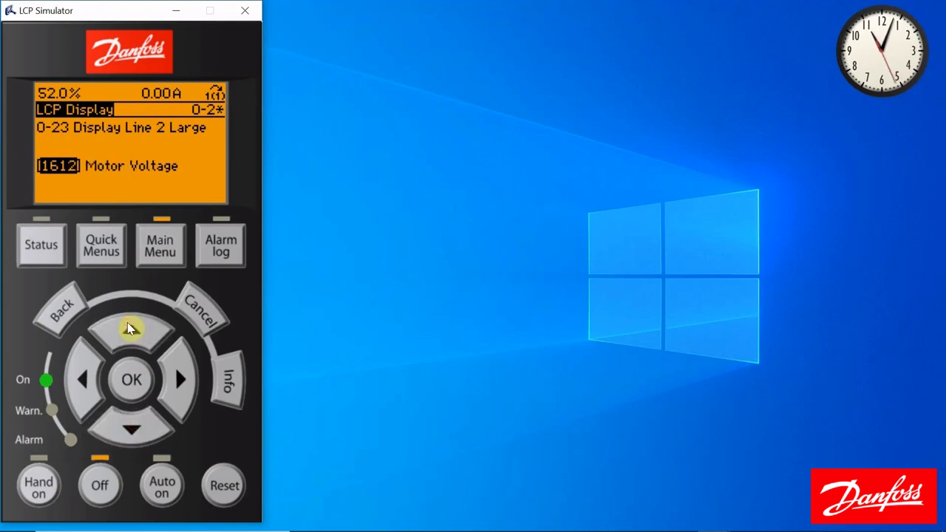
click(127, 380)
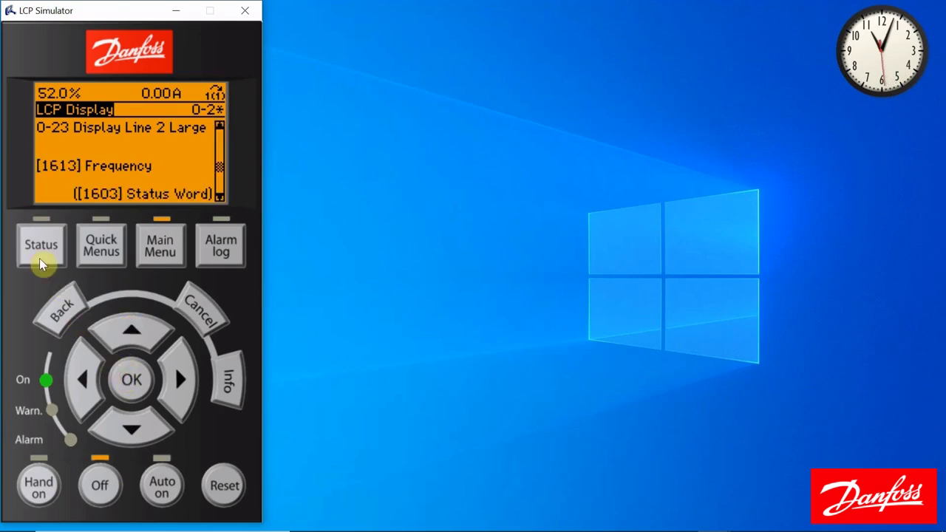
click(40, 246)
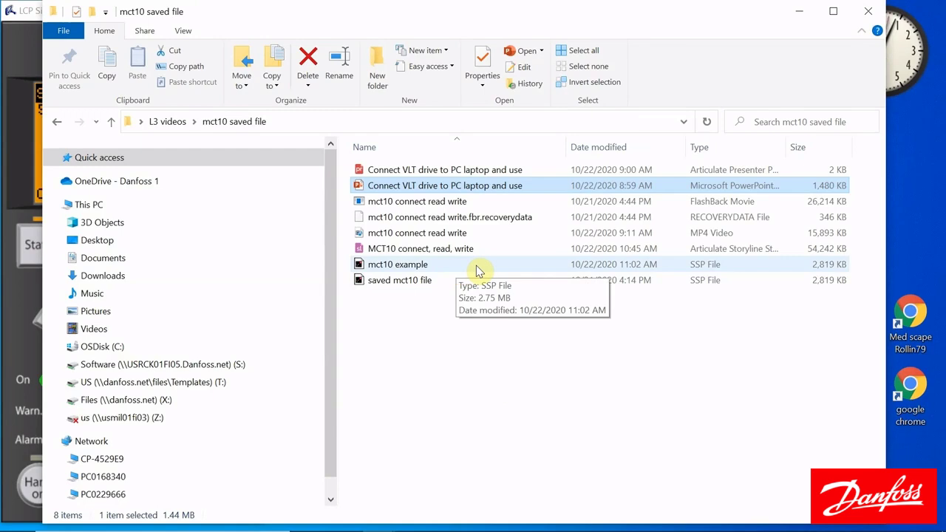
Open mct10 example.ssp from File Explorer, accepting the revert to the saved project
double_click(476, 268)
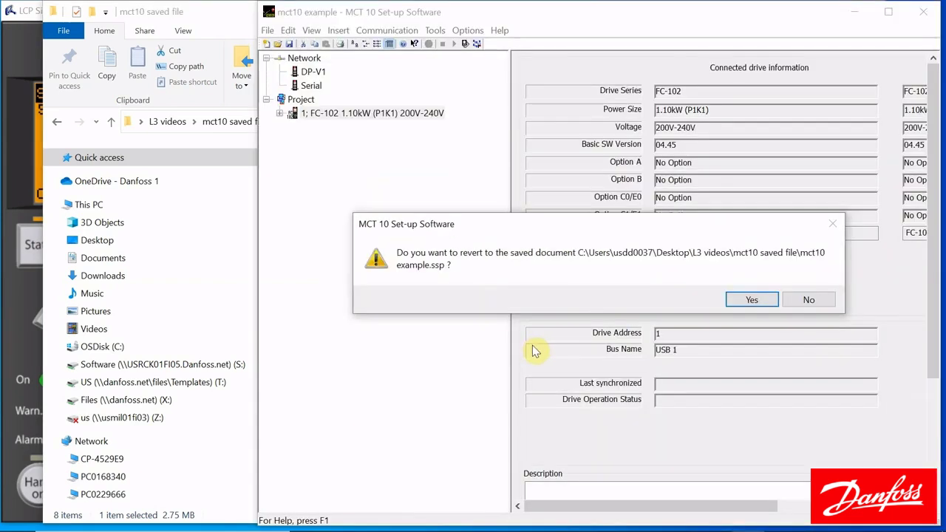
click(752, 299)
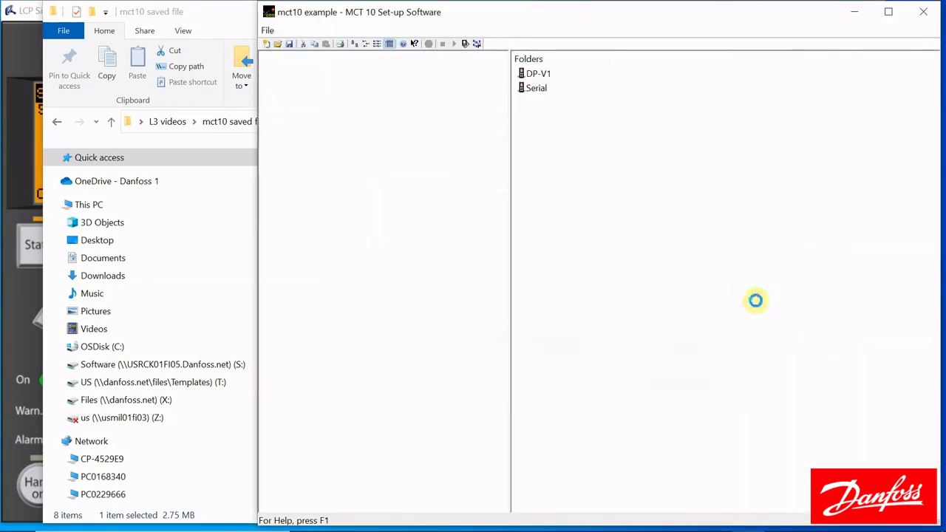
click(222, 14)
Reveal the live FC-102 drive under USB 1, then select the project's FC-102 drive
click(801, 15)
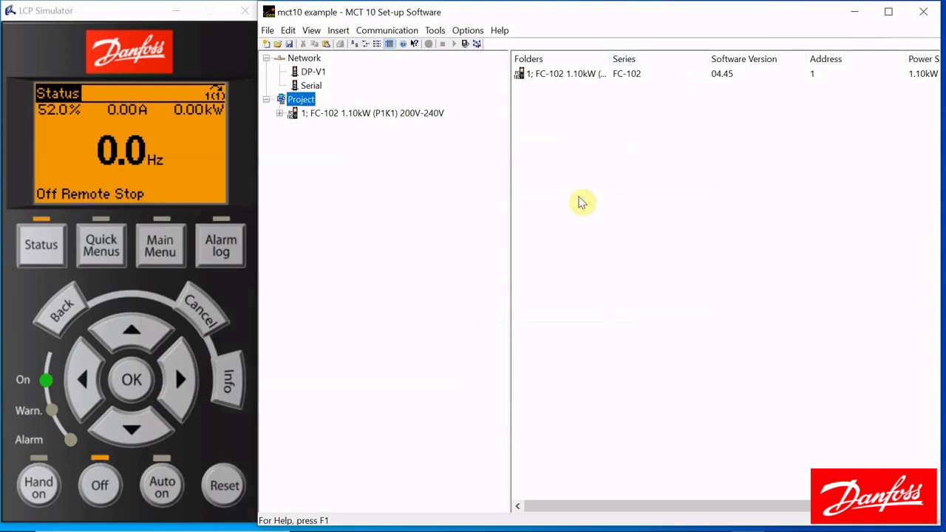
click(355, 116)
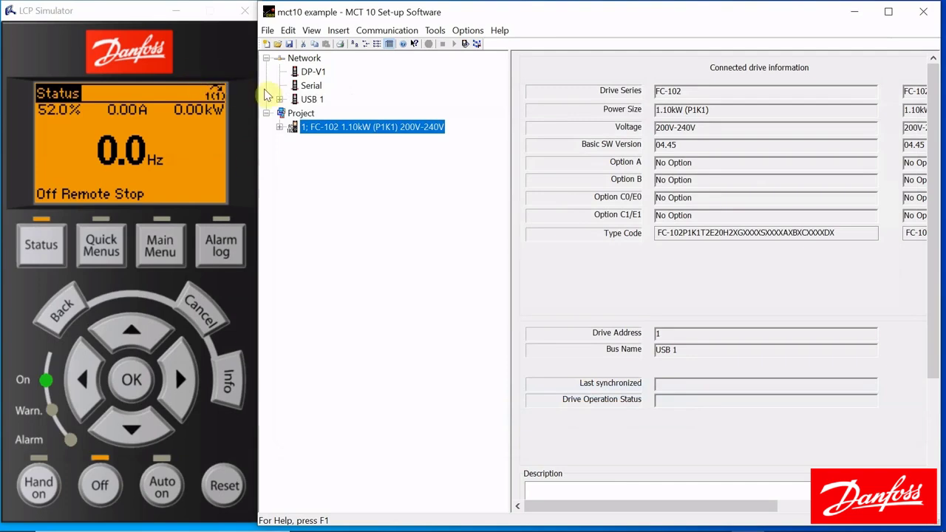
click(279, 100)
click(334, 112)
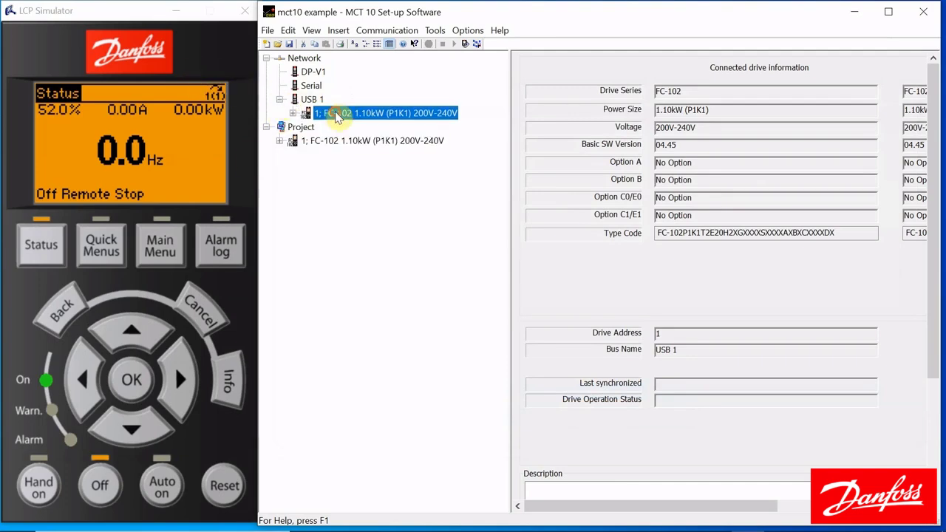
click(325, 139)
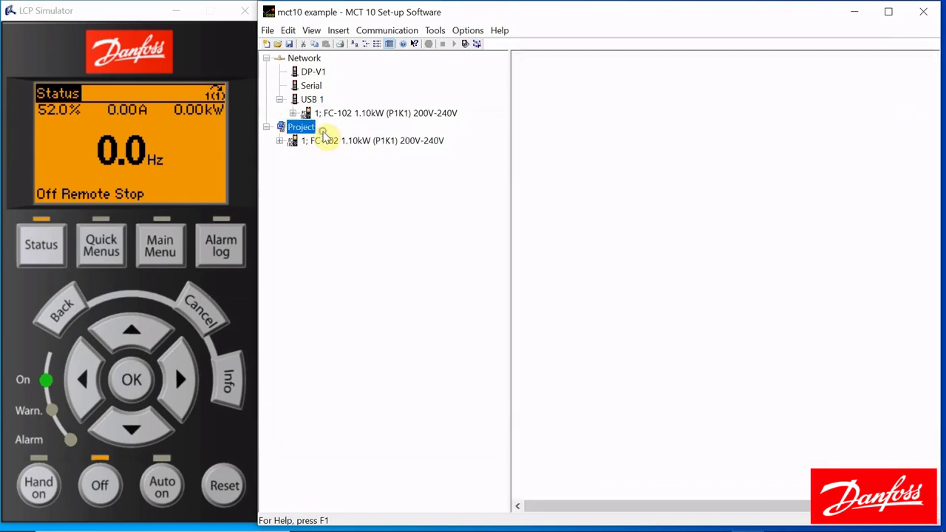
Write the project's FC-102 parameters to the live drive, restoring the 0407 hex readout
right_click(323, 141)
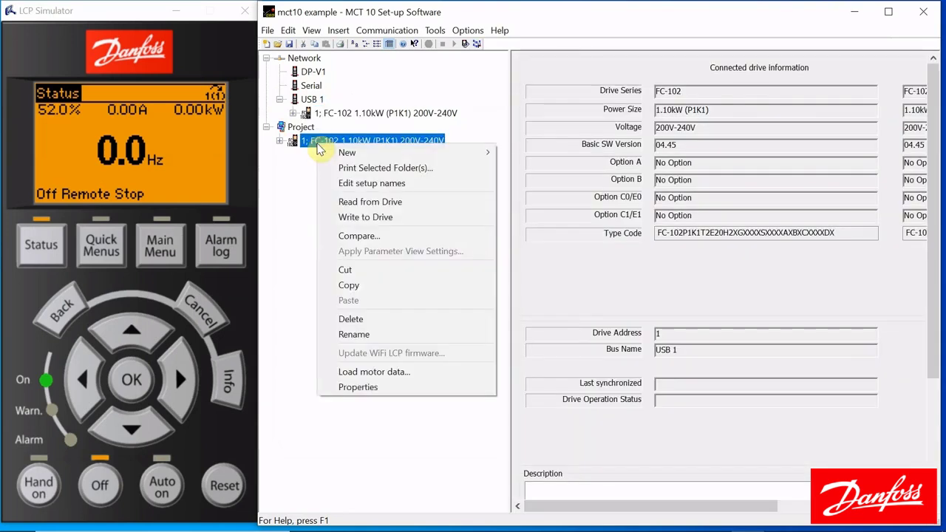
click(367, 218)
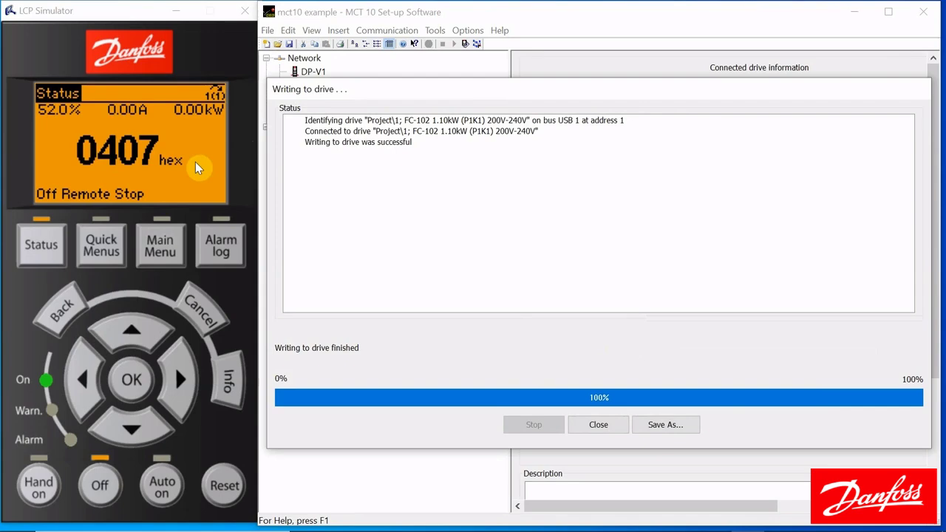
click(598, 425)
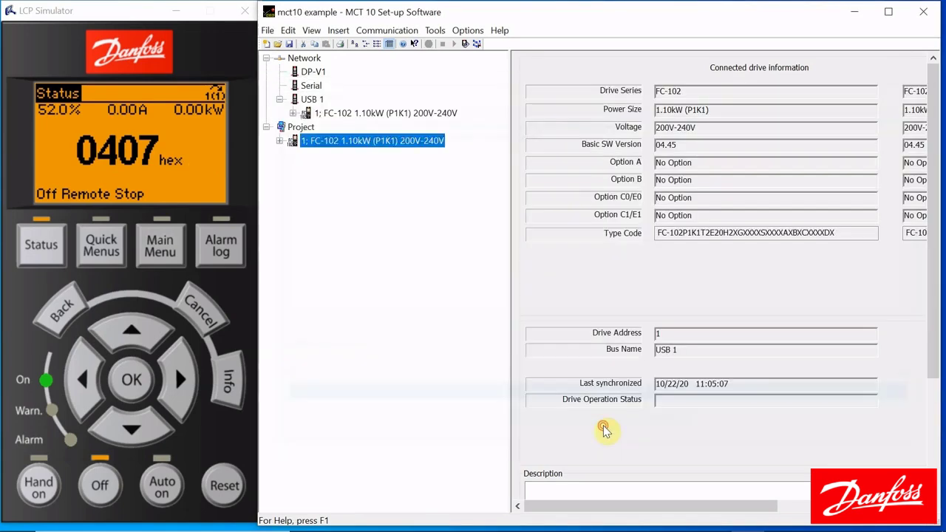